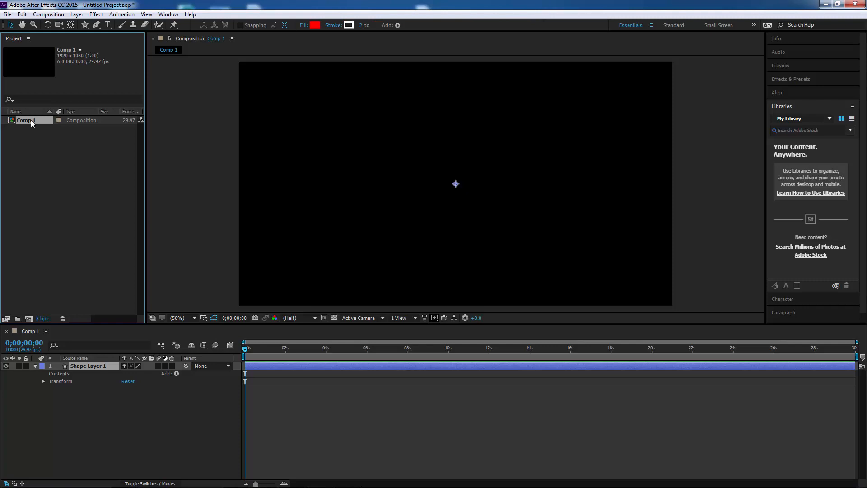
Delete the existing Comp 1 composition from the project.
key(Delete)
key(Return)
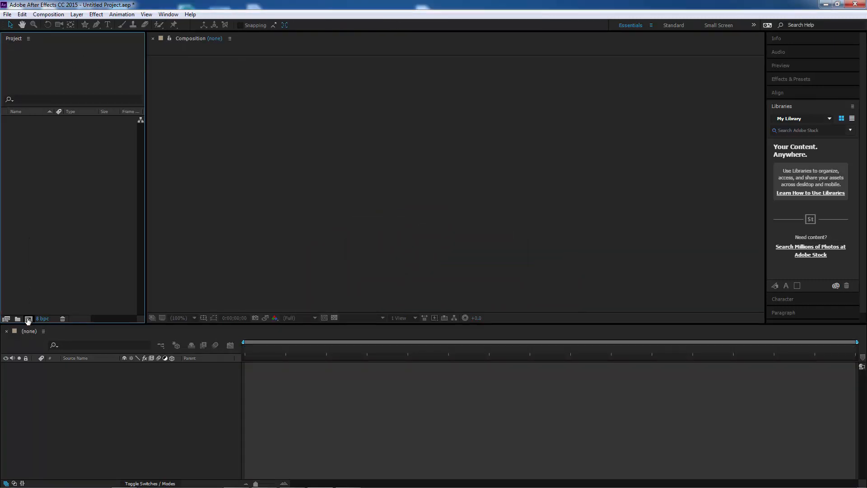
Create a new composition using the default HDTV 1080 29.97 settings named Comp 1.
click(28, 319)
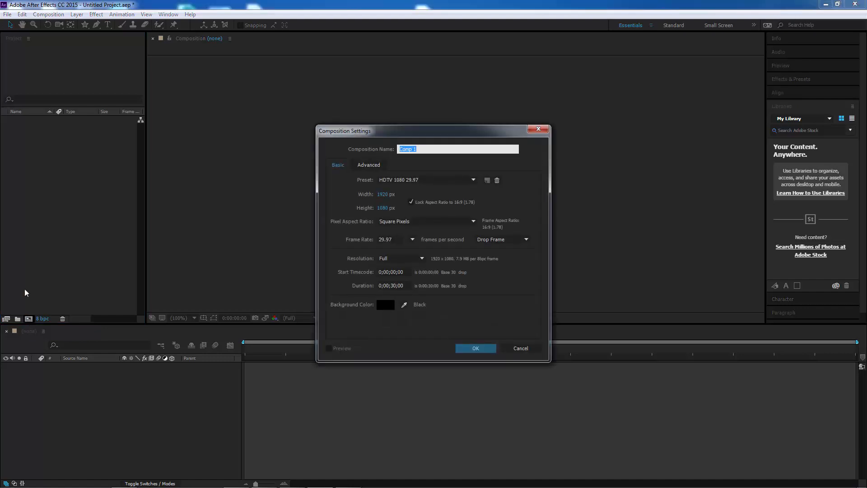
drag(344, 130, 300, 55)
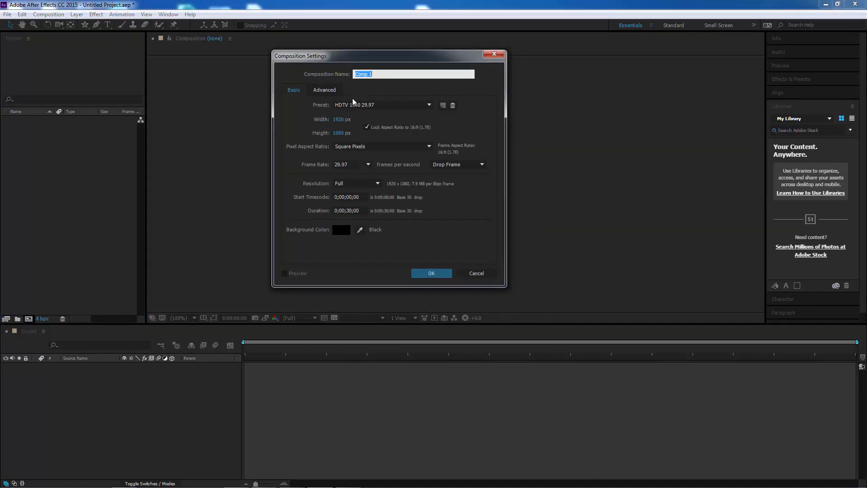
click(443, 273)
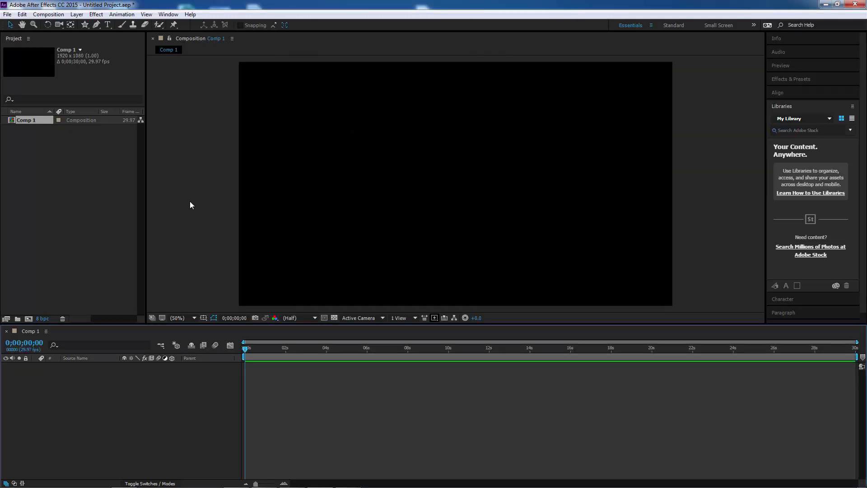
Choose the Star tool and draw a red star in the left part of the composition.
click(85, 27)
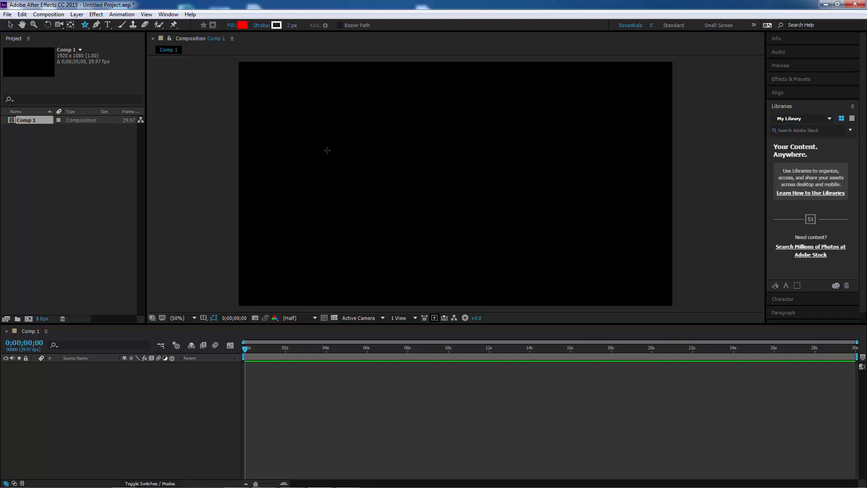
click(88, 26)
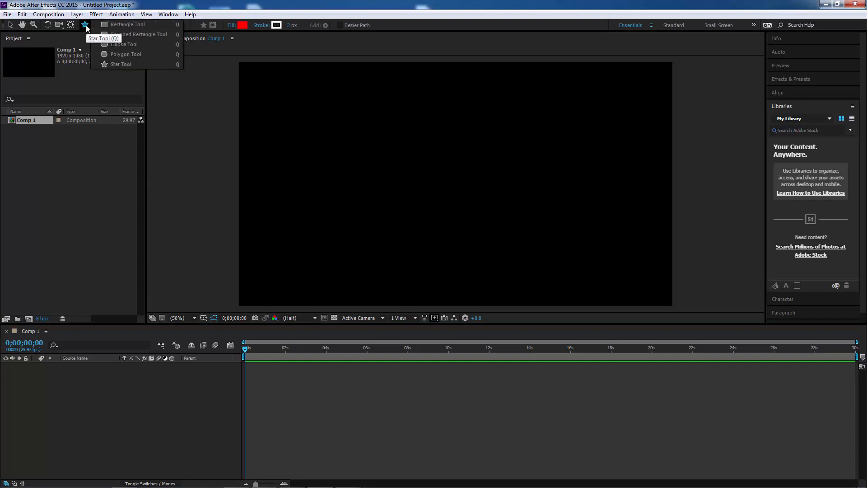
click(124, 44)
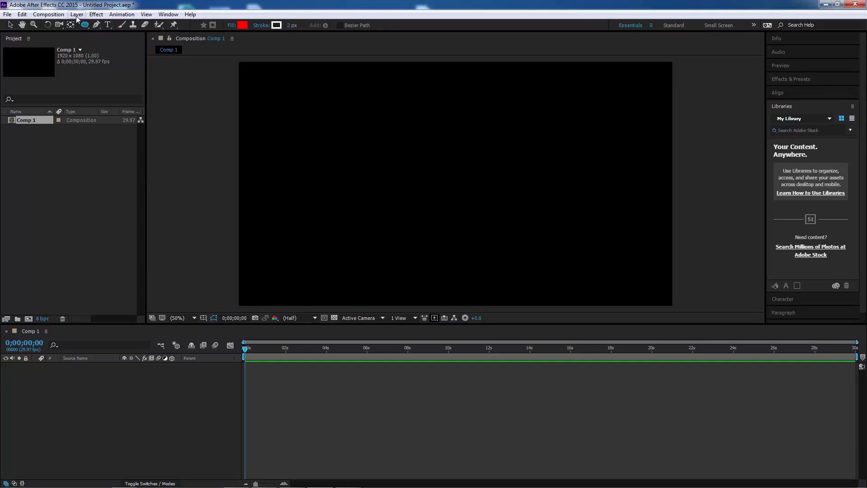
click(87, 28)
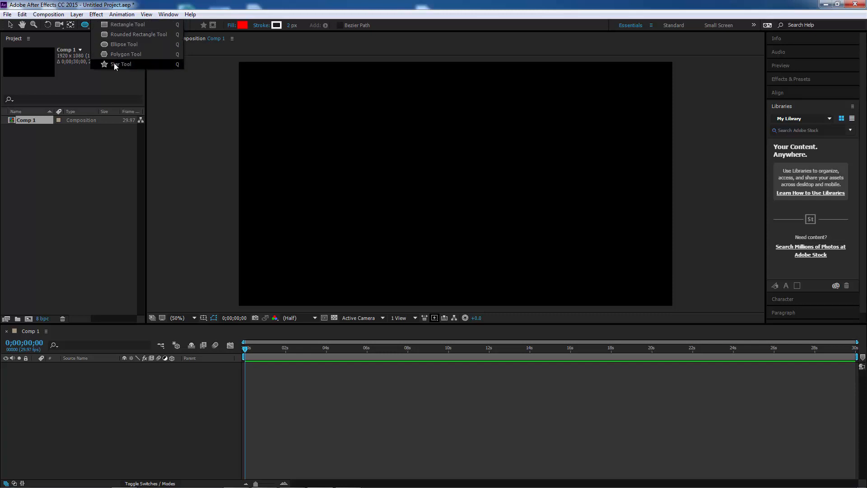
click(116, 66)
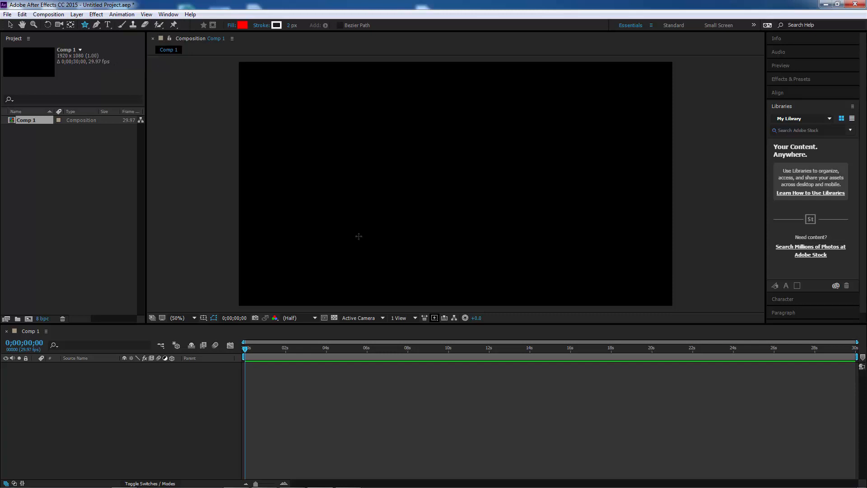
click(350, 201)
mouse_move(374, 234)
mouse_down()
mouse_move(387, 247)
mouse_move(370, 230)
mouse_up()
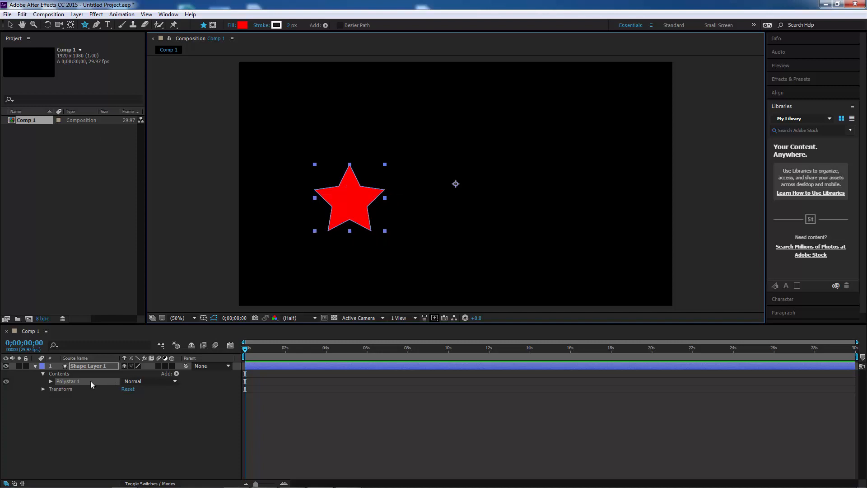
Expand the star's polystar contents and move the star further left in the composition.
click(51, 380)
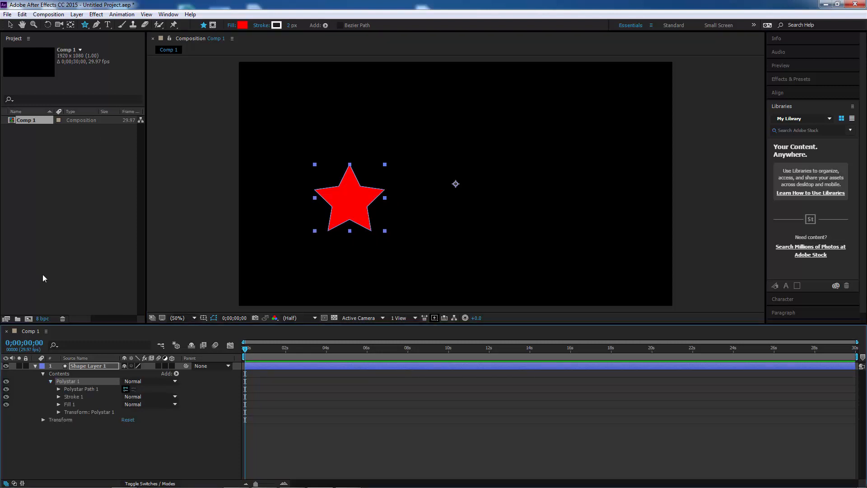
click(10, 25)
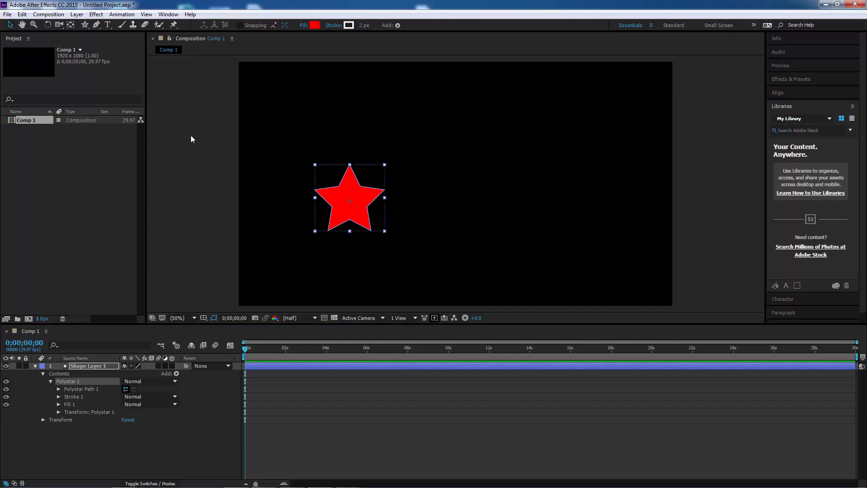
drag(338, 212, 279, 213)
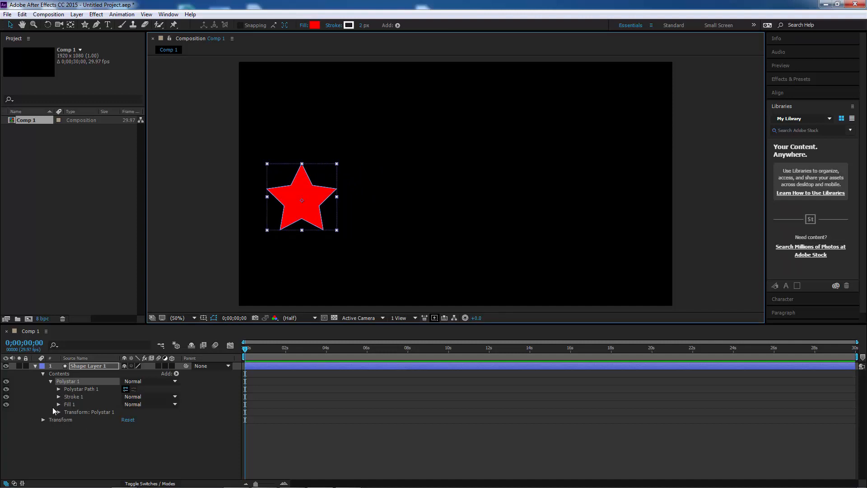
Open the shape layer's Transform properties and enable keyframing for Position at the start.
click(44, 419)
click(43, 374)
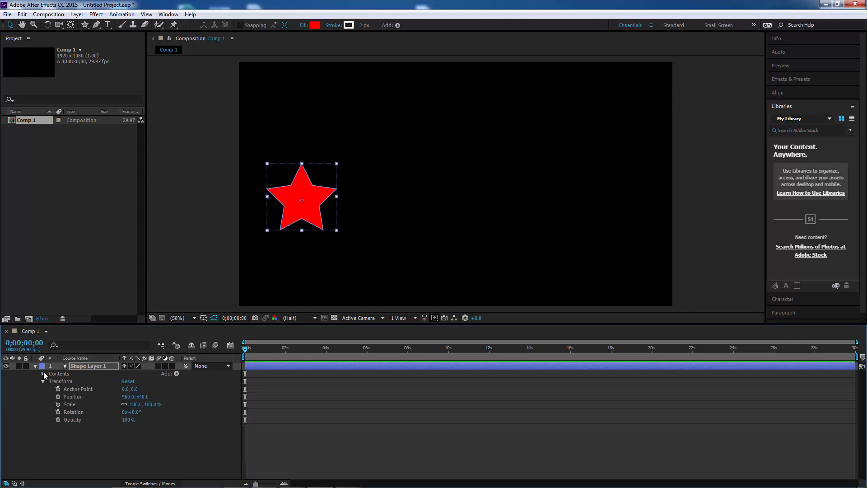
click(58, 396)
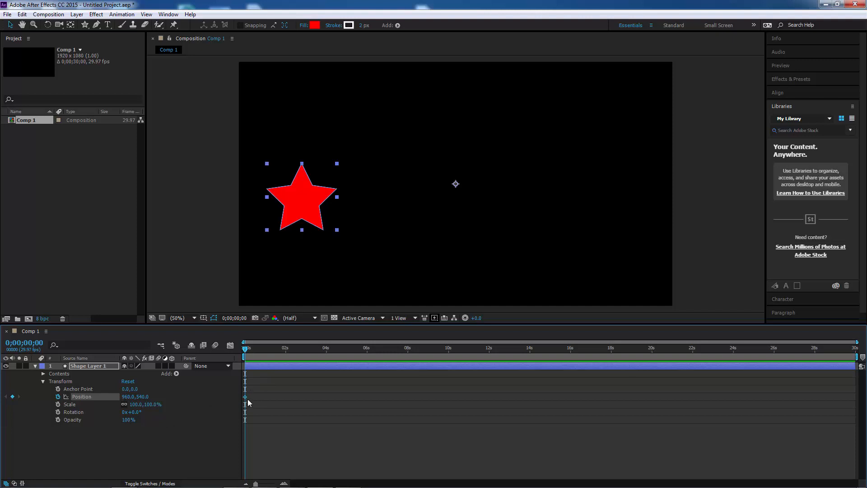
At 4 seconds, move the star off the right edge to set a second Position keyframe.
click(252, 348)
drag(276, 353, 328, 352)
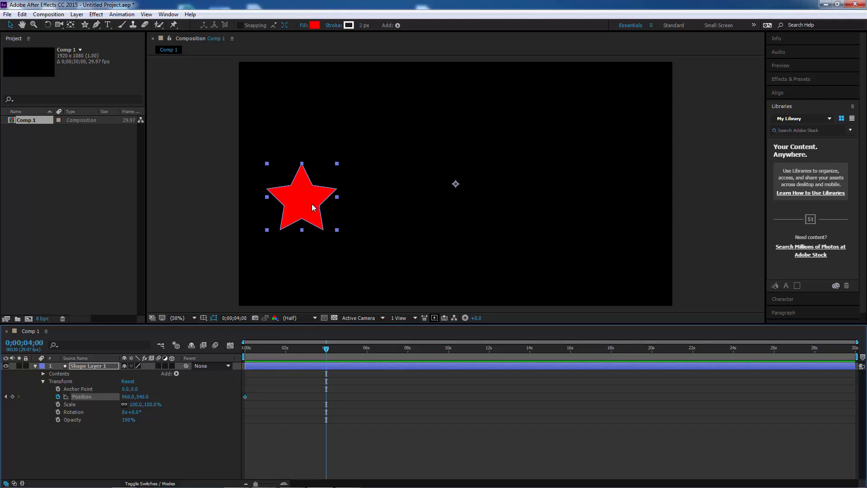
drag(311, 204, 624, 213)
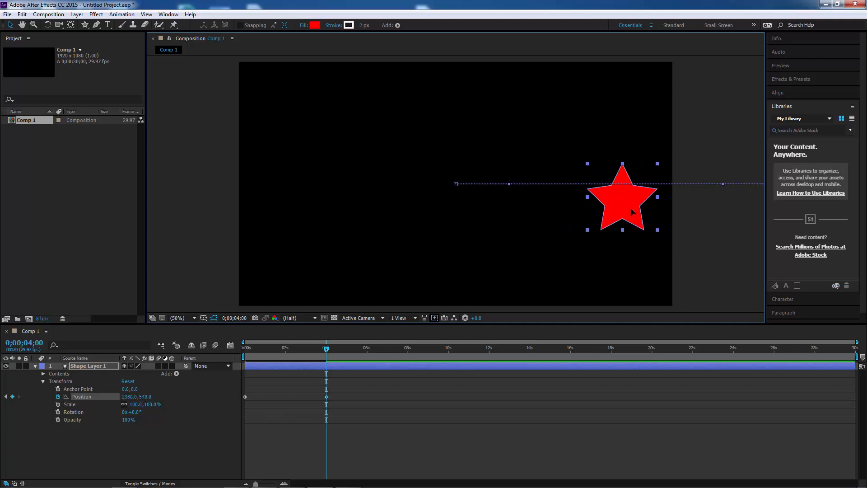
At about 2 seconds, raise the star upward to curve the motion path, then return to the start.
drag(324, 348, 285, 358)
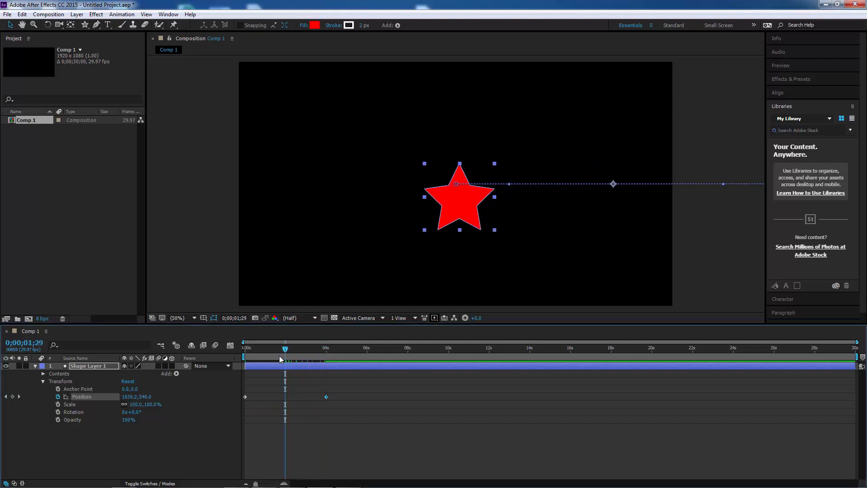
drag(462, 201, 461, 131)
drag(285, 349, 226, 351)
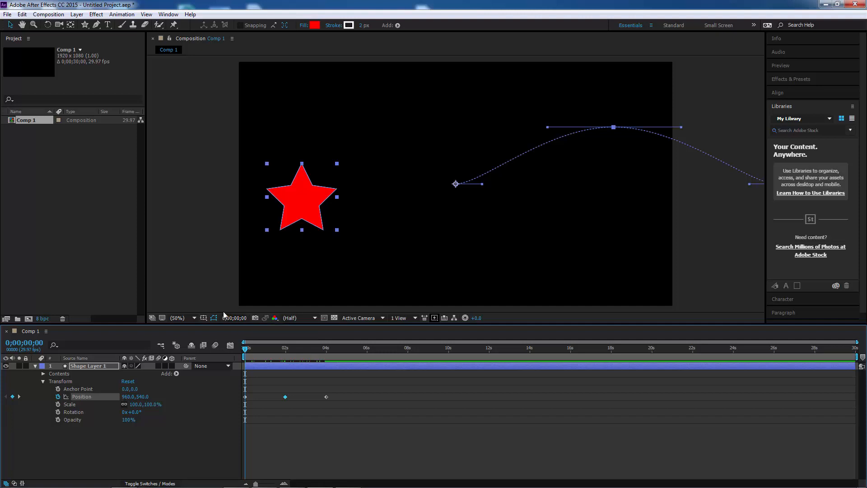
Add the composition to the render queue.
click(62, 16)
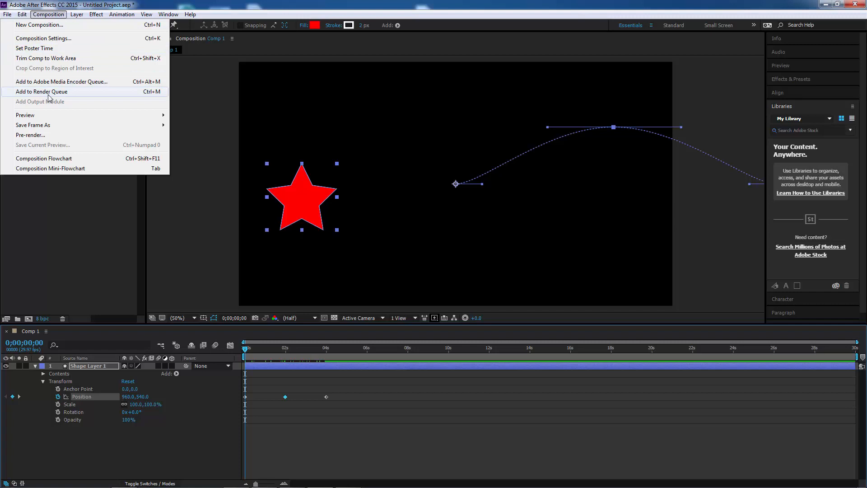
click(122, 93)
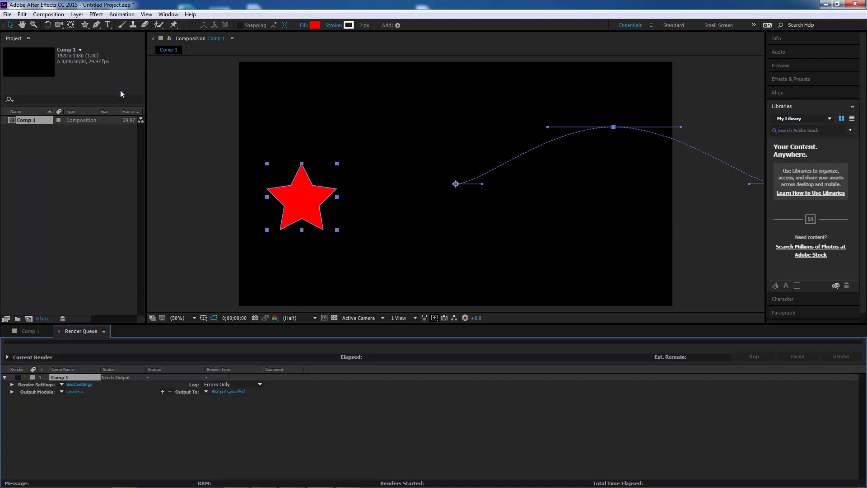
Open the output module settings and set the format to QuickTime.
click(73, 391)
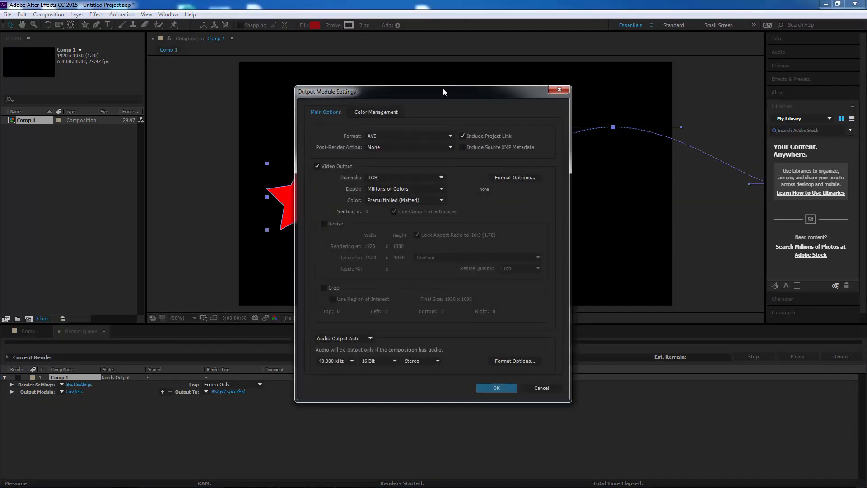
drag(440, 90, 289, 50)
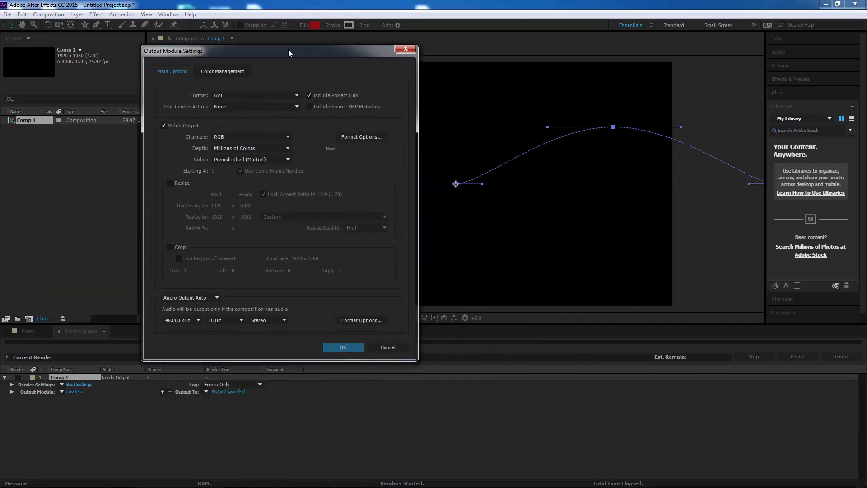
click(226, 96)
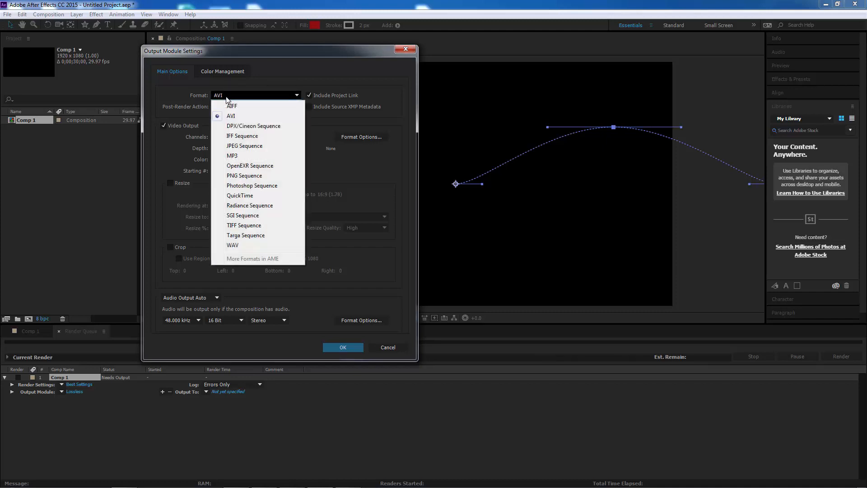
click(242, 196)
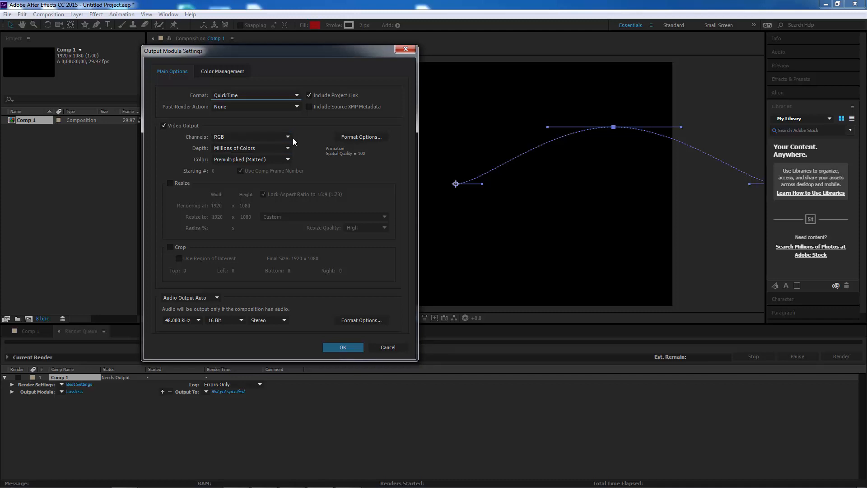
Set the QuickTime video codec to H.264 with quality 70 and confirm the output module settings.
click(350, 141)
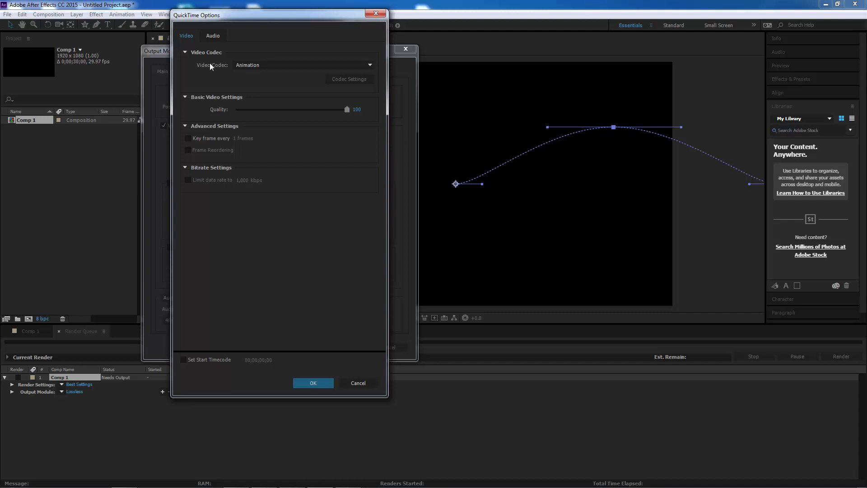
click(249, 66)
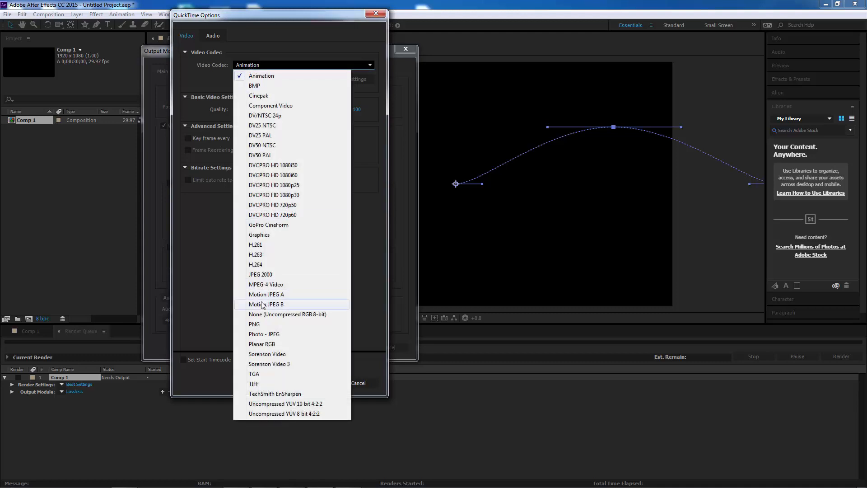
click(269, 265)
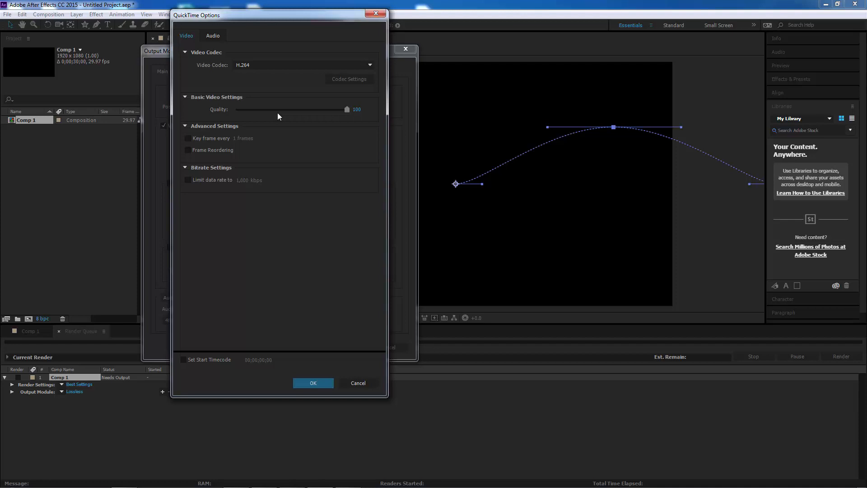
click(356, 110)
key(Return)
click(314, 387)
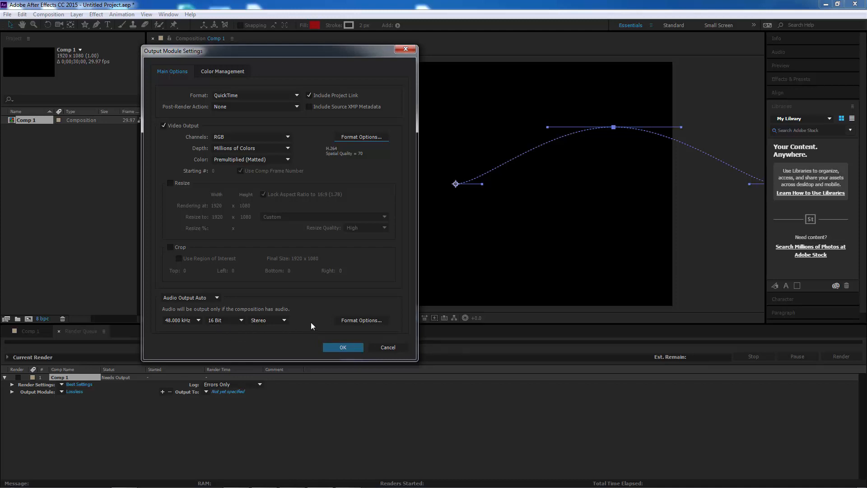
click(338, 348)
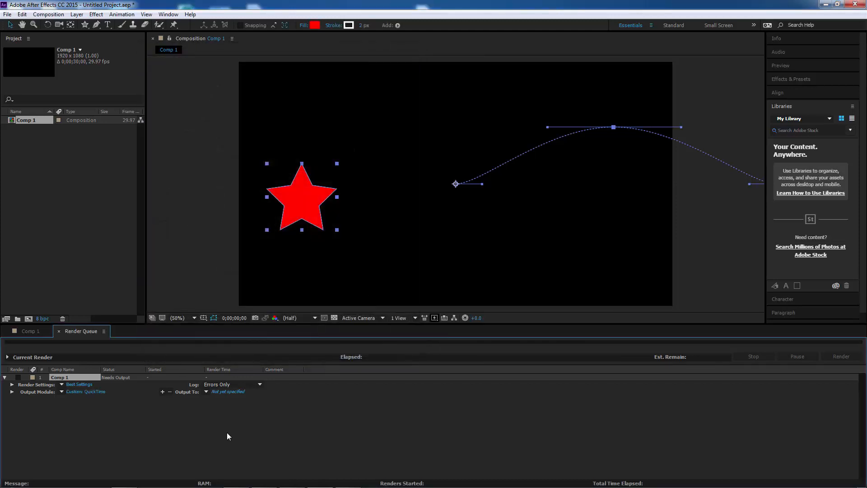
Save the output movie as Comp 1 on the Desktop and start rendering.
click(224, 392)
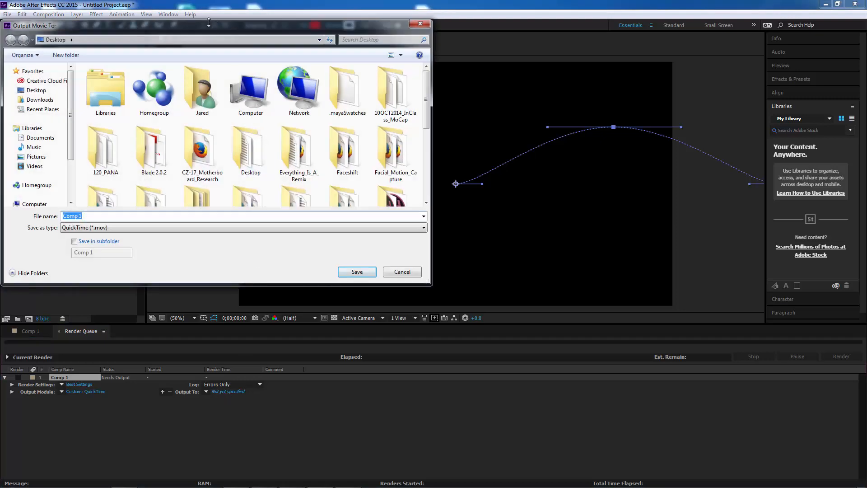
drag(208, 22, 337, 75)
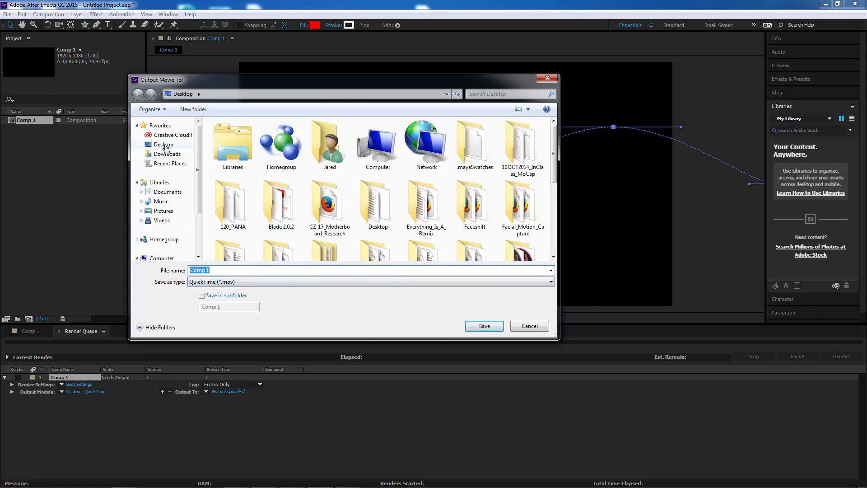
click(164, 144)
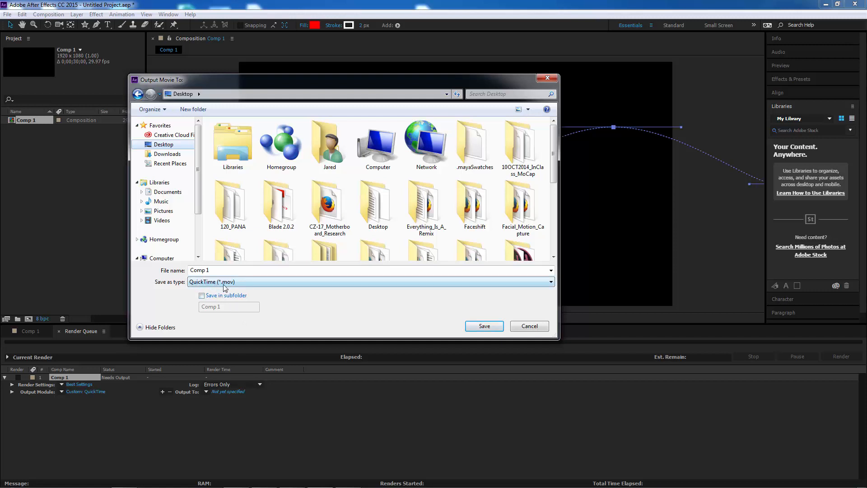
click(497, 331)
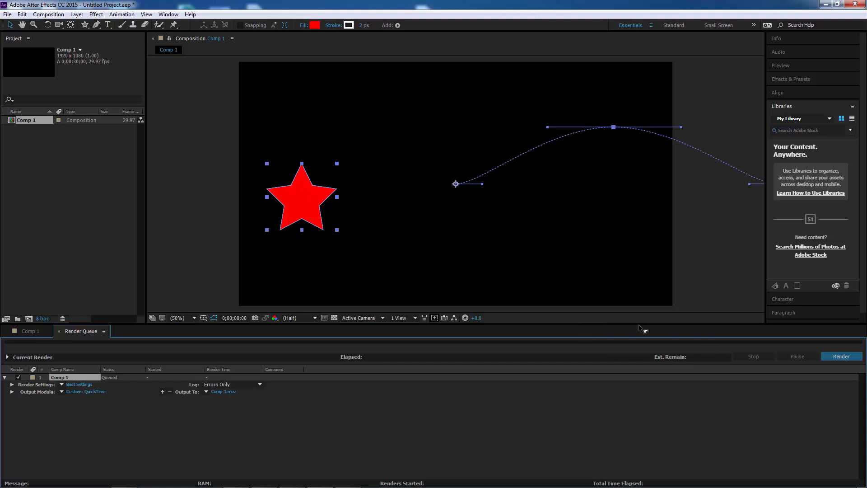
click(831, 354)
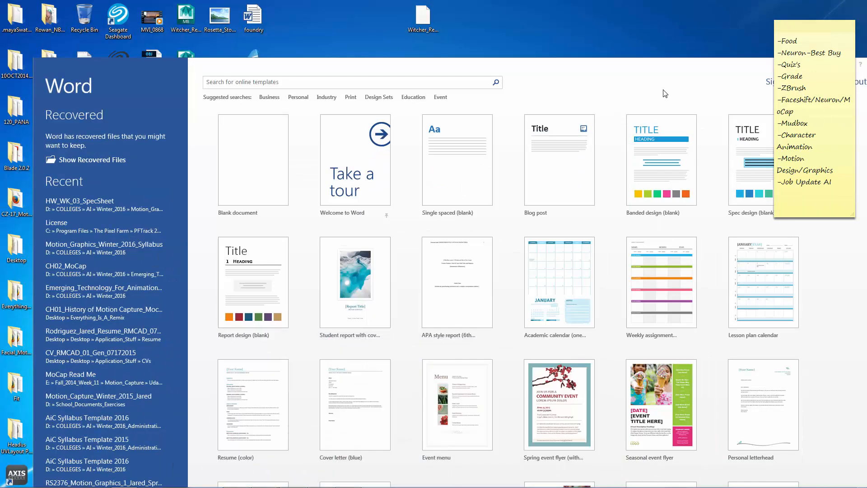
Close the Word start screen.
click(645, 73)
drag(811, 63, 741, 81)
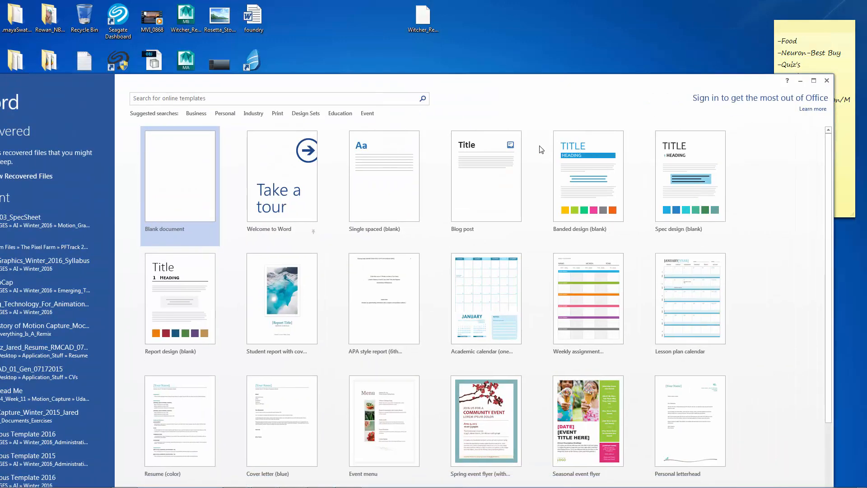
click(826, 80)
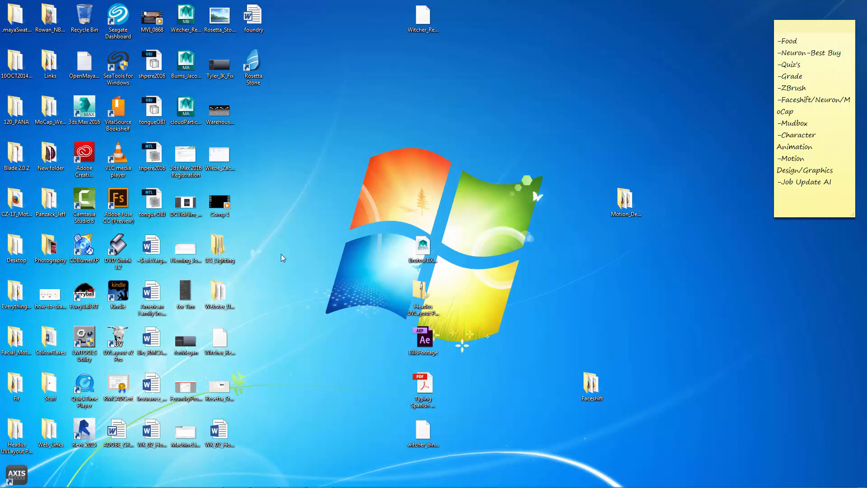
Play the rendered Comp 1 movie from the desktop and close the player.
click(214, 211)
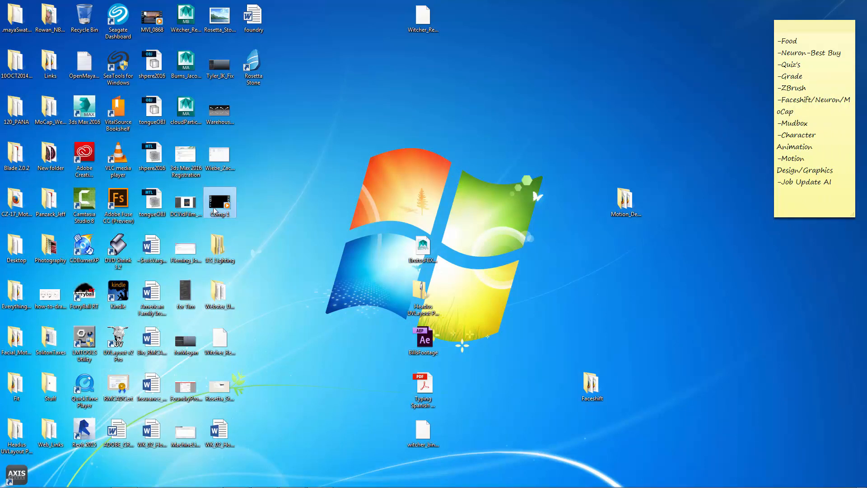
drag(214, 209, 325, 168)
double_click(320, 164)
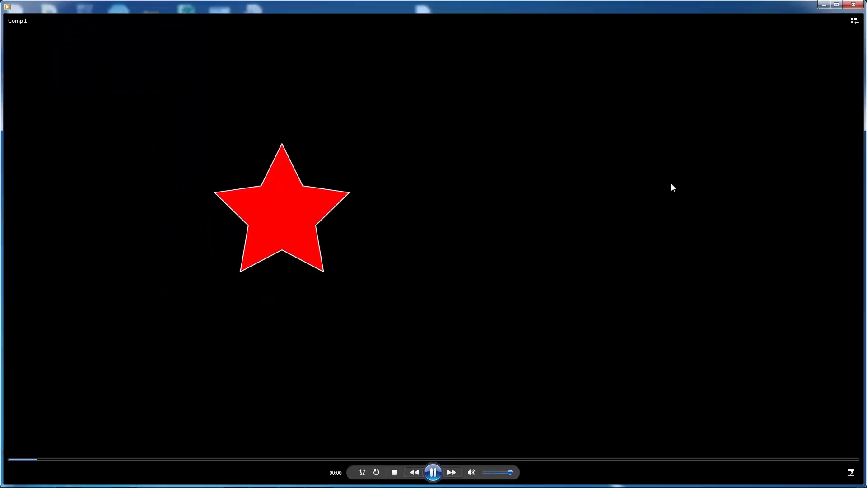
click(852, 5)
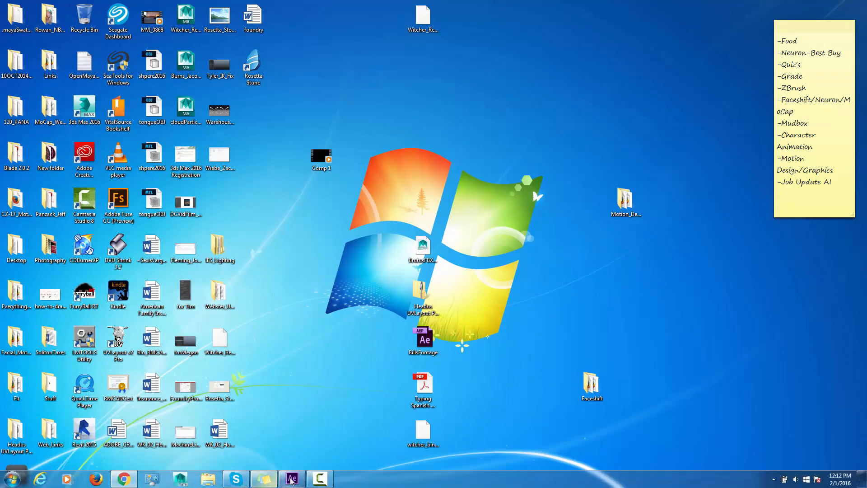
Duplicate the finished Comp 1 render queue item and delete the original item.
click(295, 481)
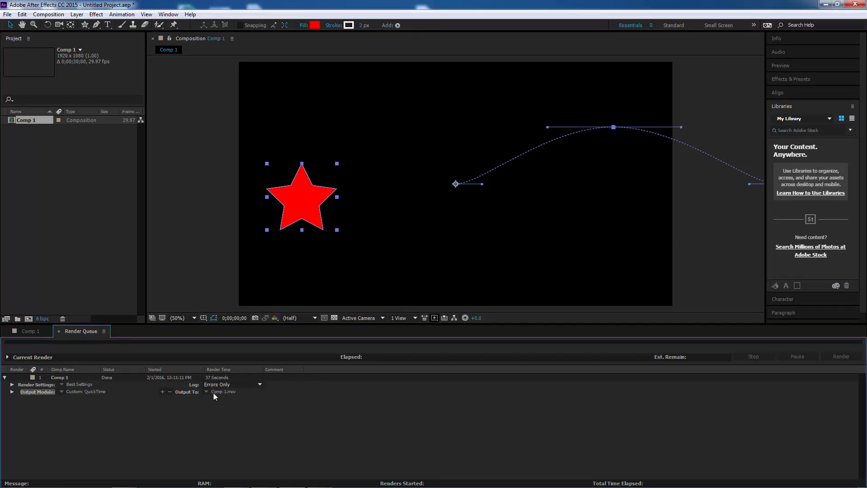
click(57, 377)
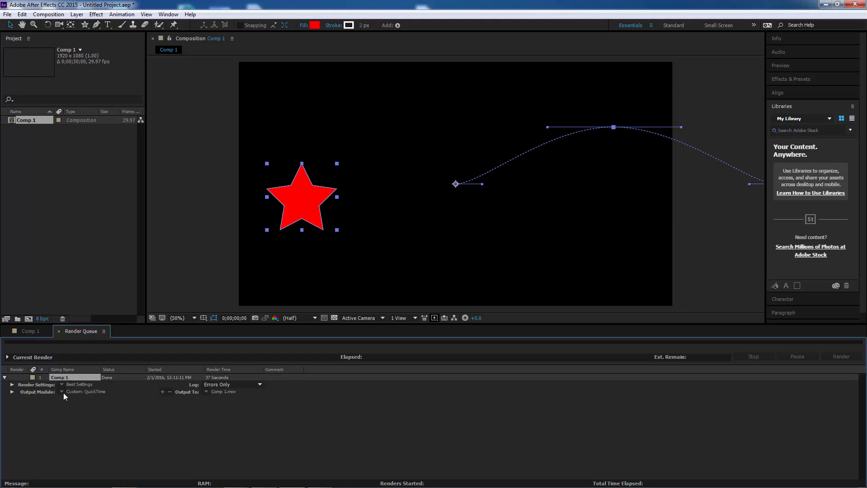
click(22, 15)
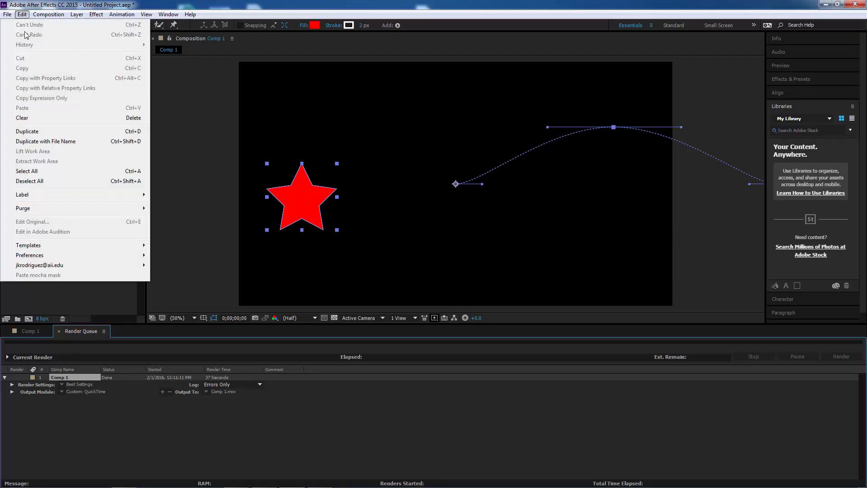
click(102, 134)
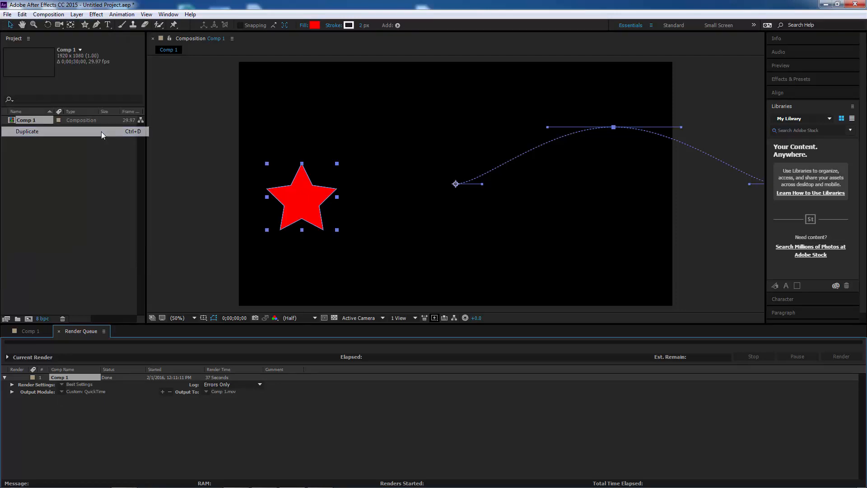
click(67, 377)
key(Delete)
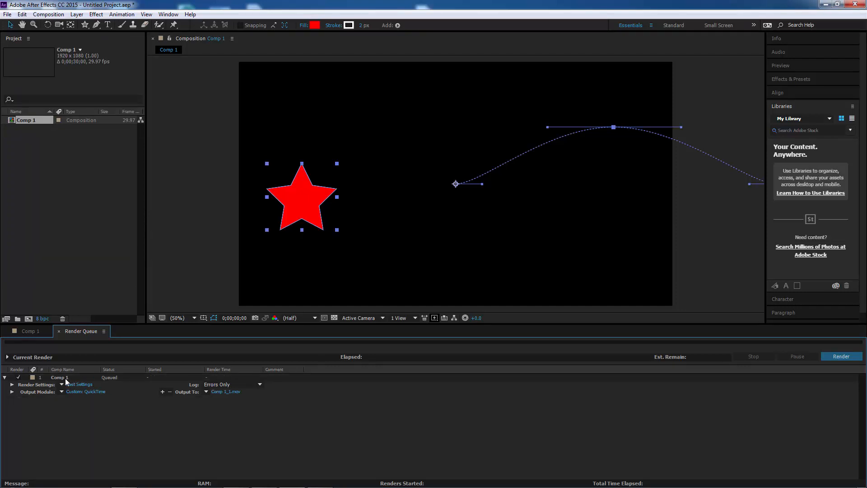
Rename the output movie file using the student's last and first name and save it.
click(226, 392)
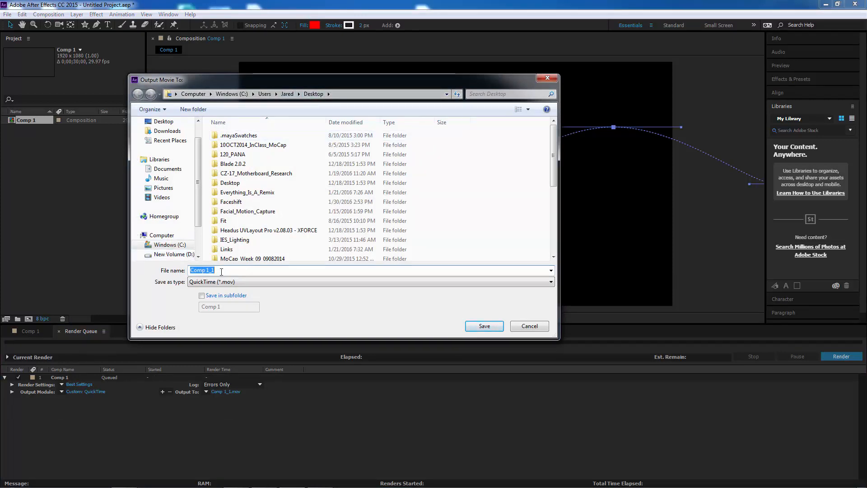
text(r)
key(BackSpace)
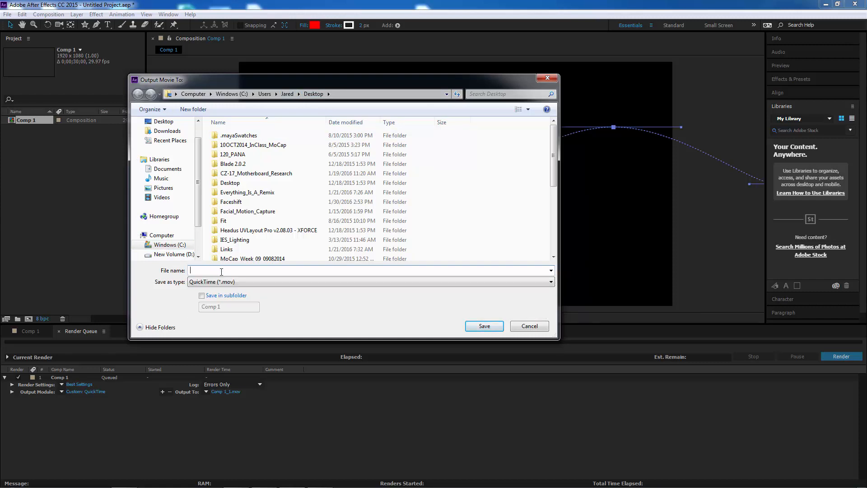
click(486, 327)
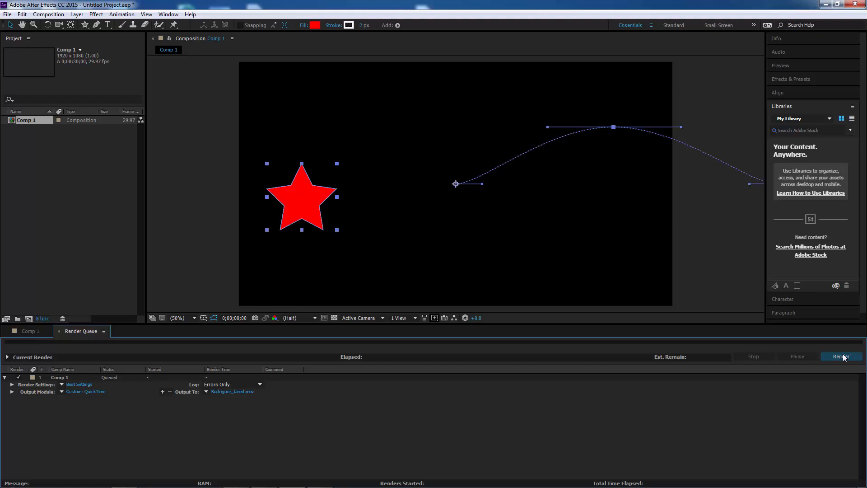
Try to rename the Comp 1 movie file on the desktop.
click(826, 4)
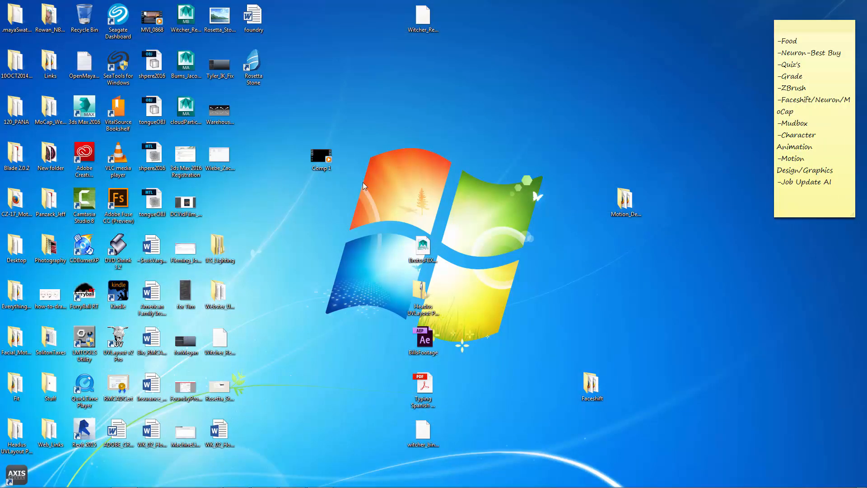
right_click(323, 168)
click(223, 315)
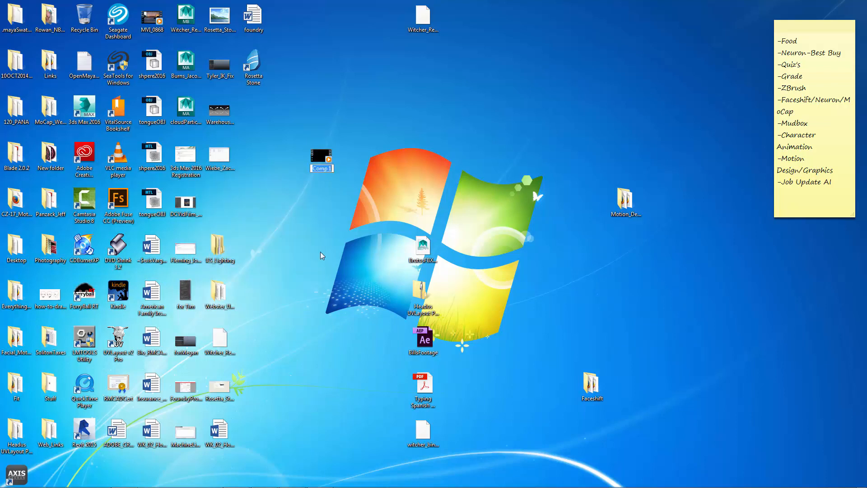
key(Return)
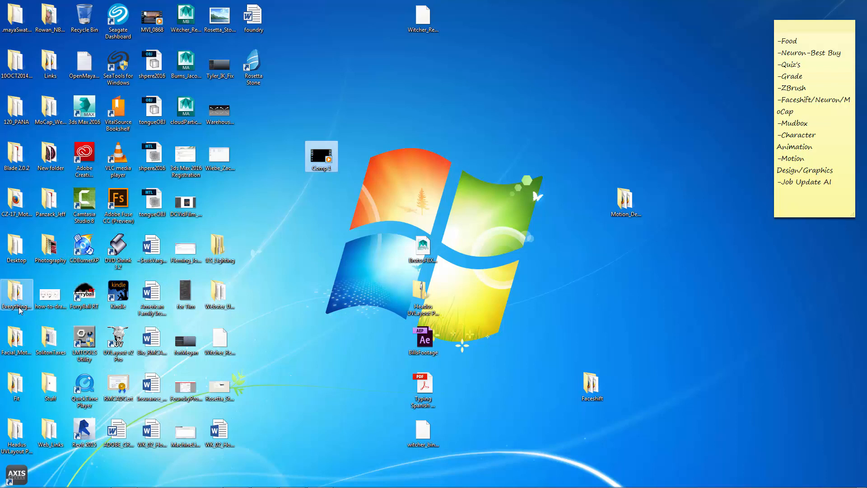